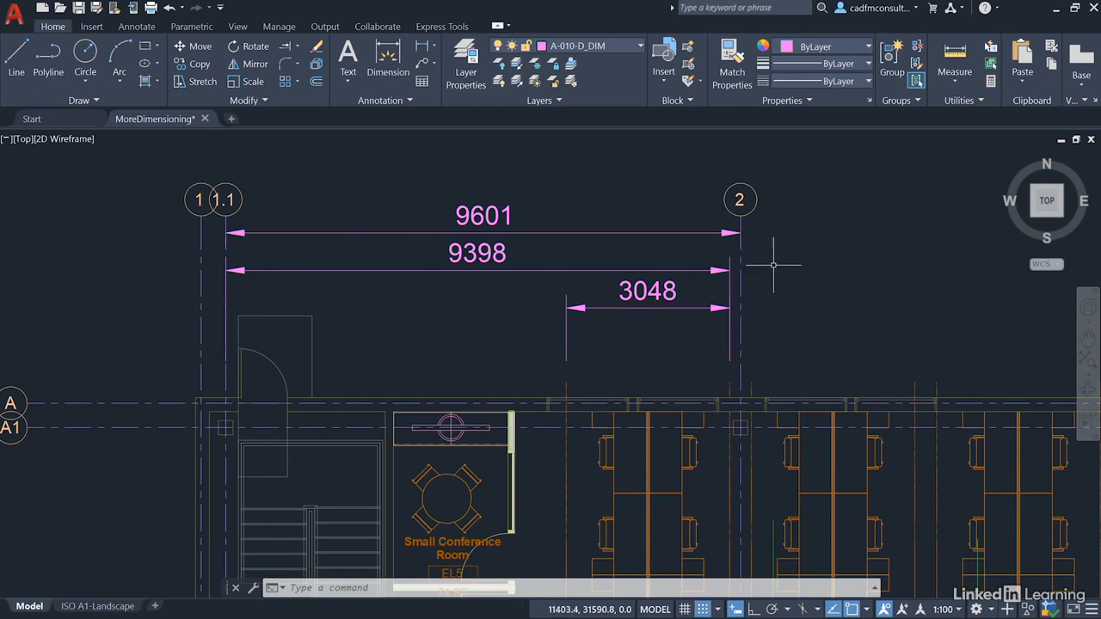
# Continue the grid dimension between bubbles 1.1 and 2 along the same line to grids 3 and 3.9.
pyautogui.click(139, 27)
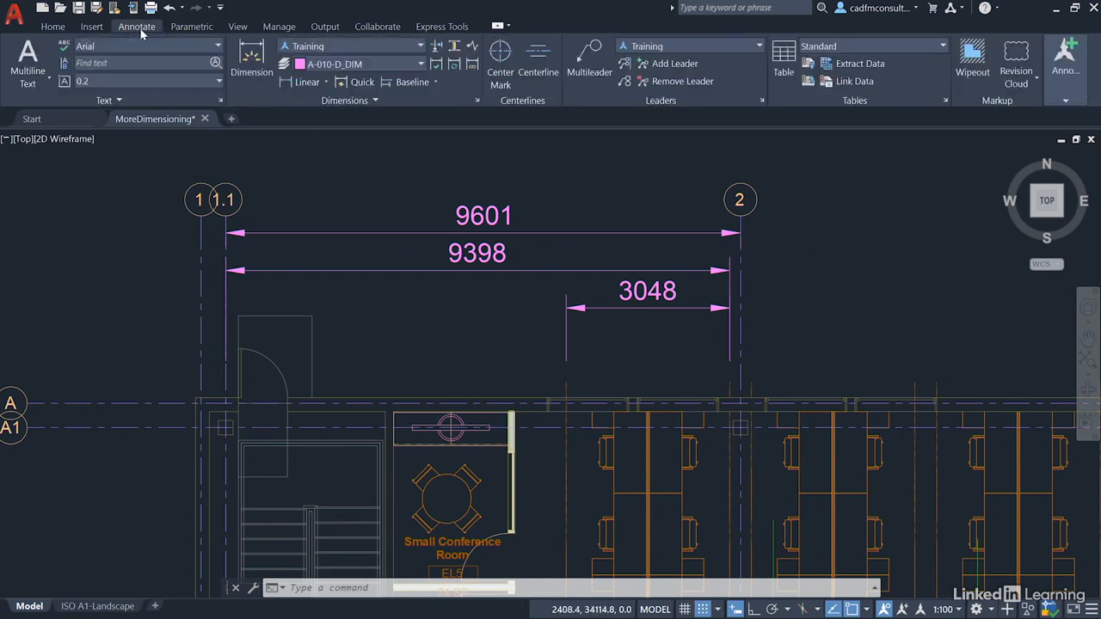
pyautogui.click(436, 82)
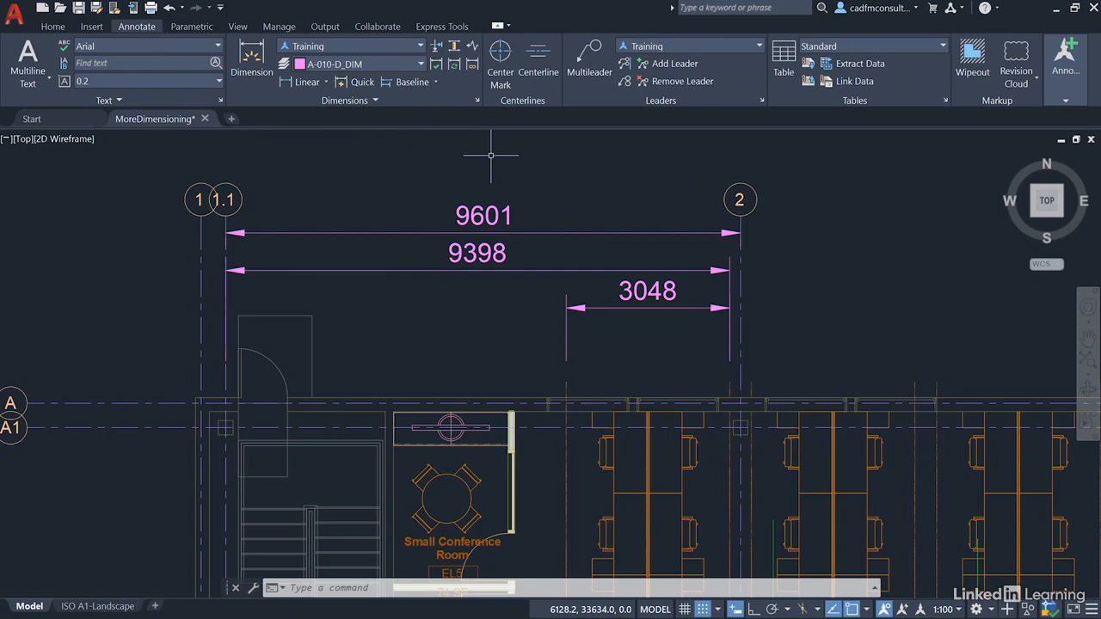
pyautogui.scroll(-2, 615, 200)
pyautogui.moveTo(796, 197)
pyautogui.mouseDown(button='middle')
pyautogui.moveTo(637, 283)
pyautogui.moveTo(463, 312)
pyautogui.moveTo(472, 307)
pyautogui.mouseUp(button='middle')
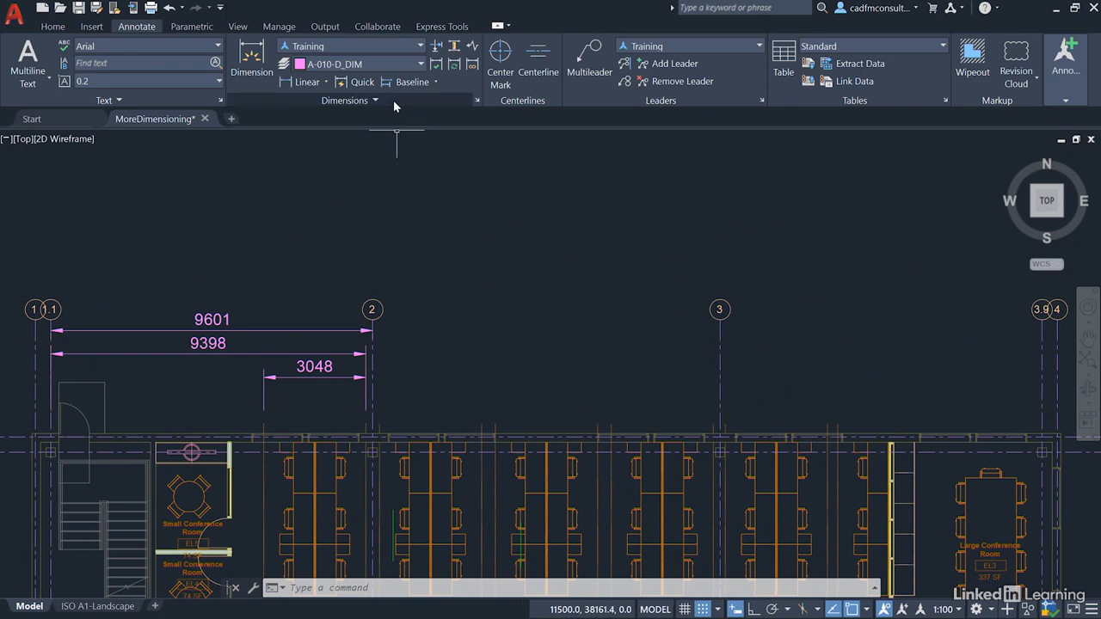
pyautogui.click(435, 82)
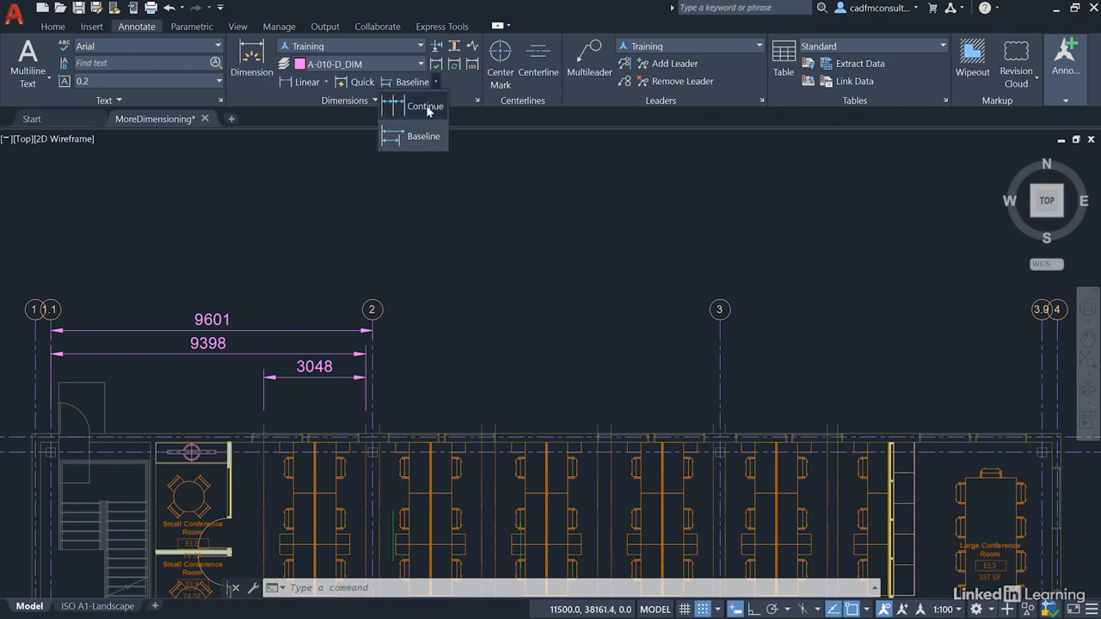
pyautogui.click(425, 106)
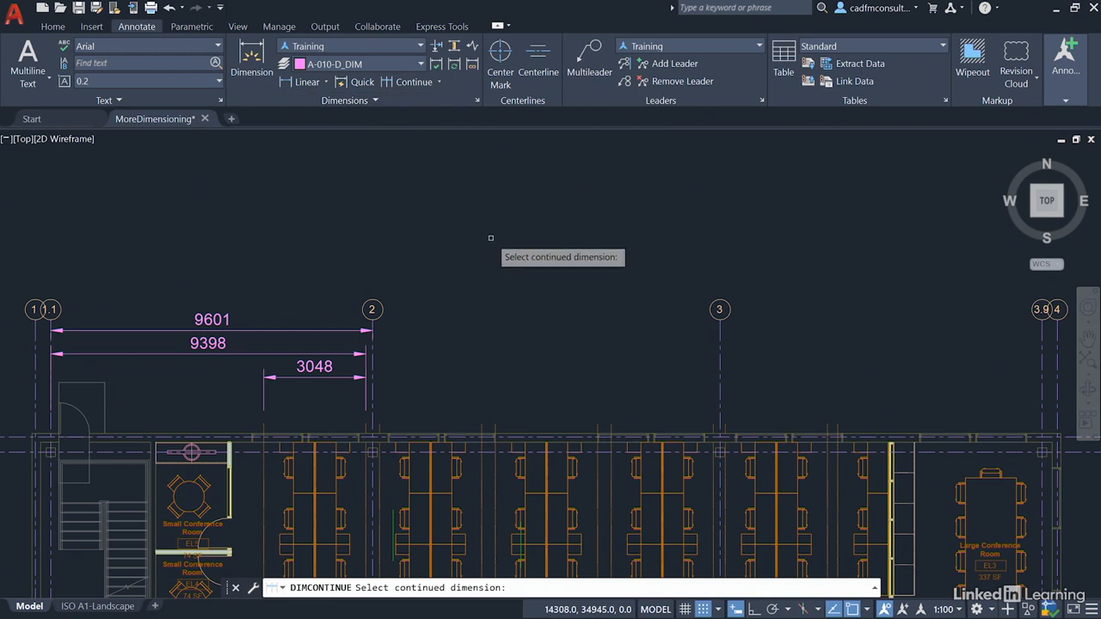
pyautogui.click(351, 329)
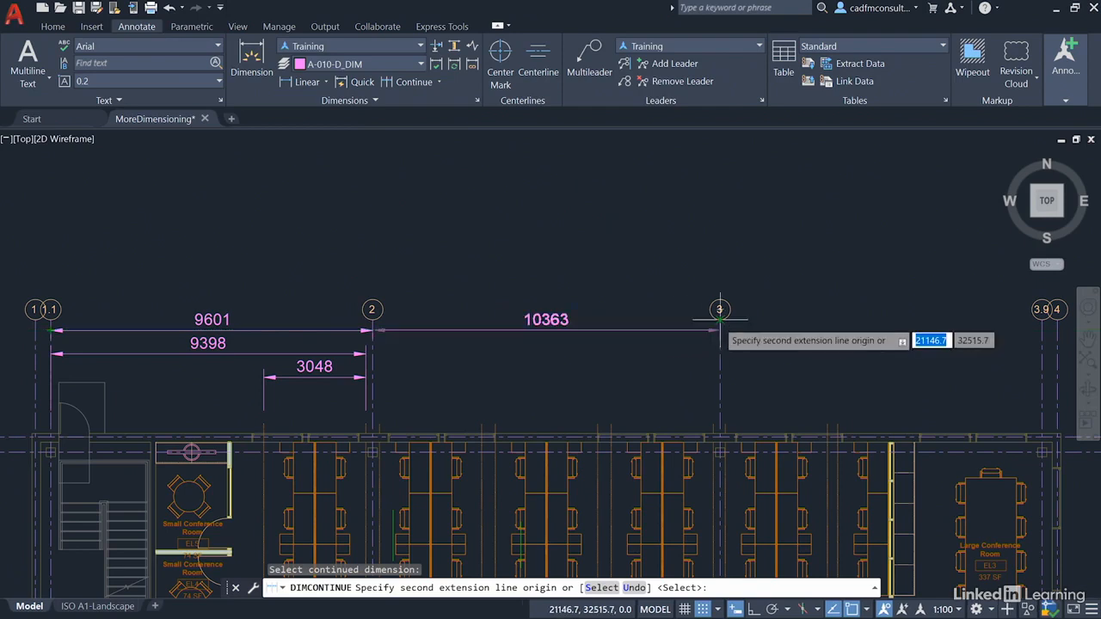
pyautogui.click(720, 318)
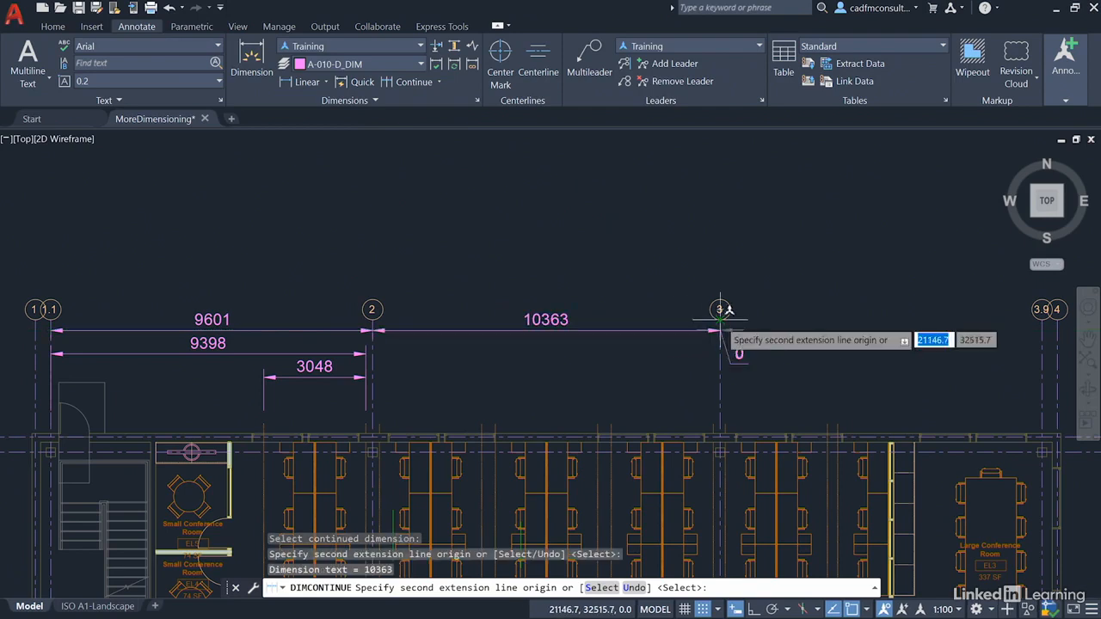
pyautogui.click(1042, 318)
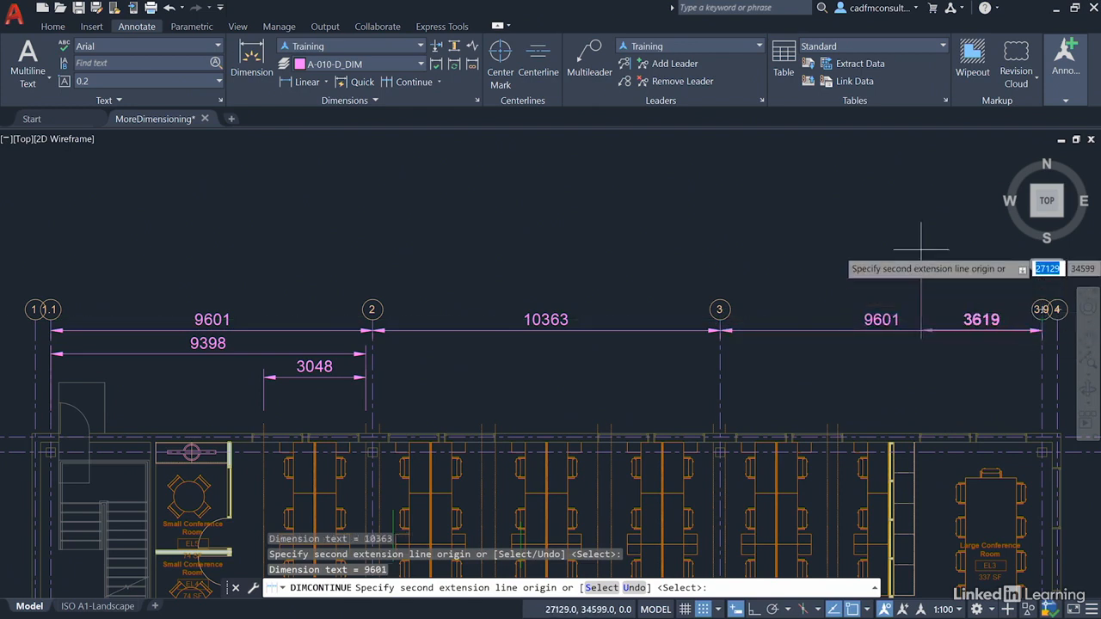
pyautogui.press('Return')
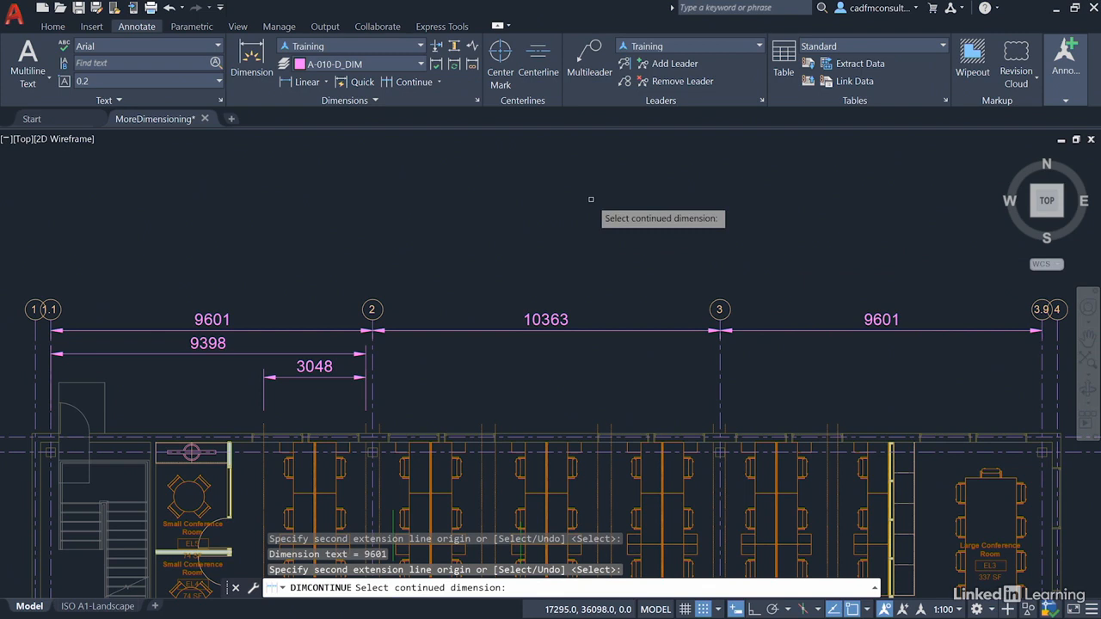
pyautogui.press('Return')
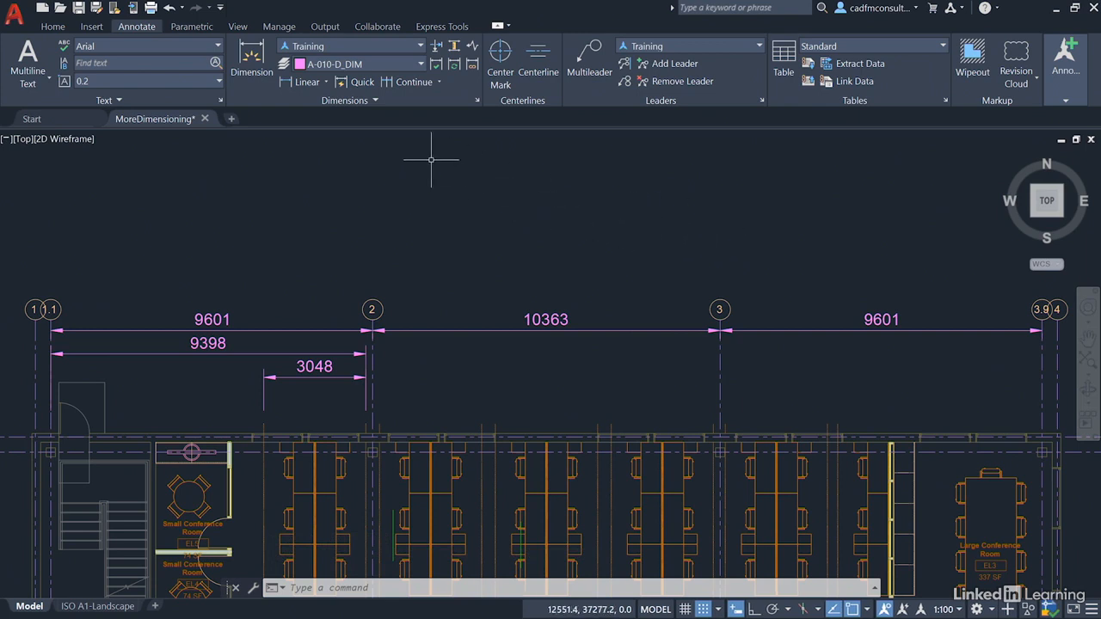
# Add a linear dimension across the first workstation bay past grid 2, aligned with the neighbouring 3048 bay dimension.
pyautogui.click(326, 83)
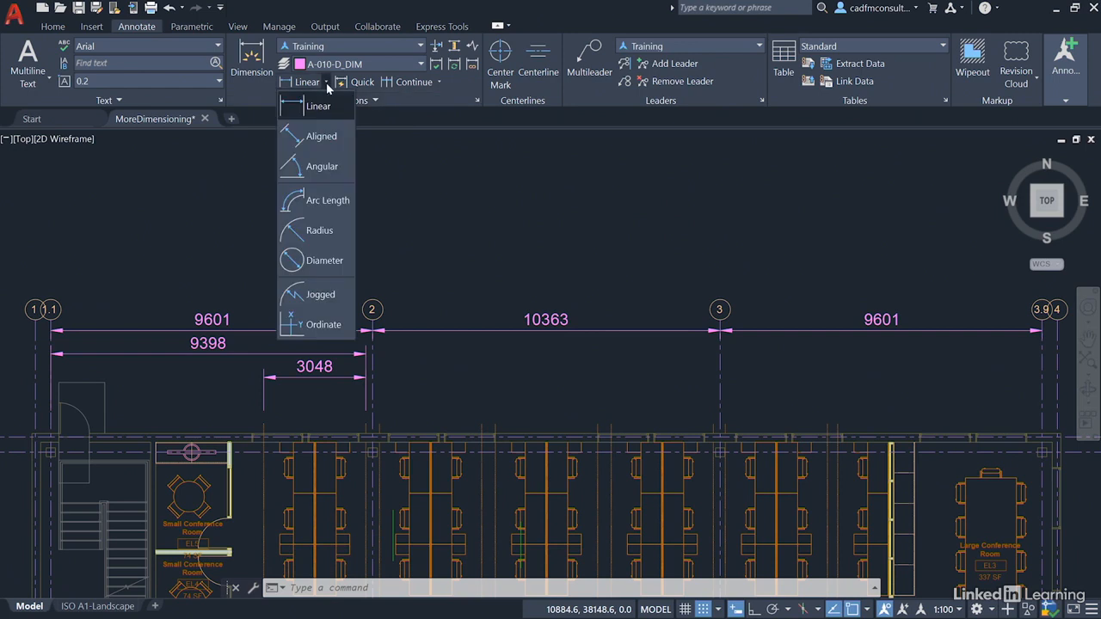
pyautogui.click(324, 108)
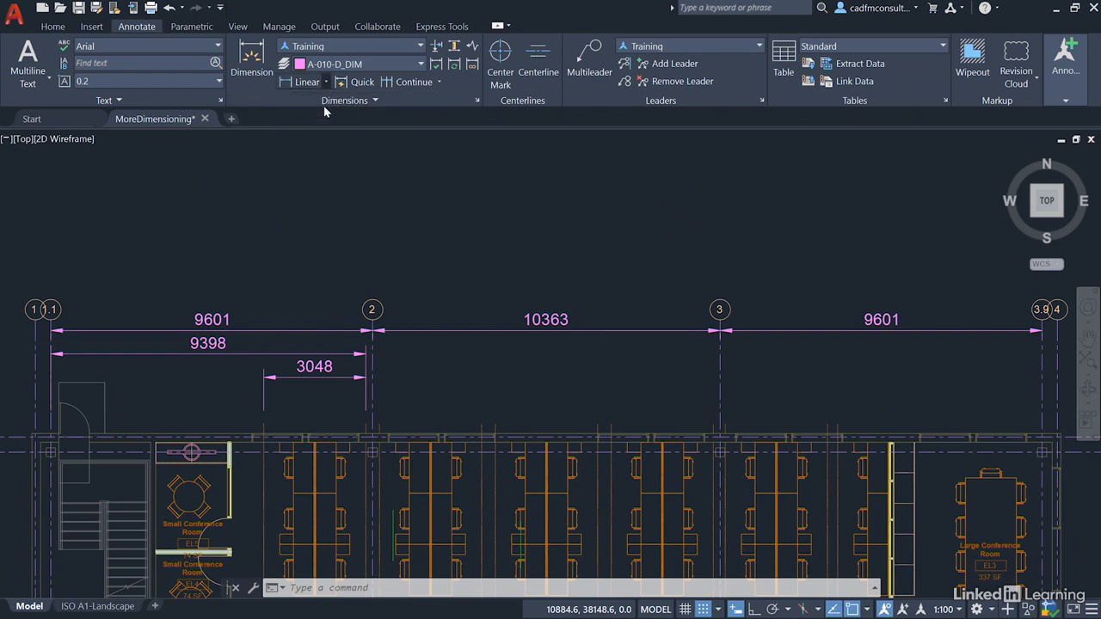
pyautogui.click(379, 423)
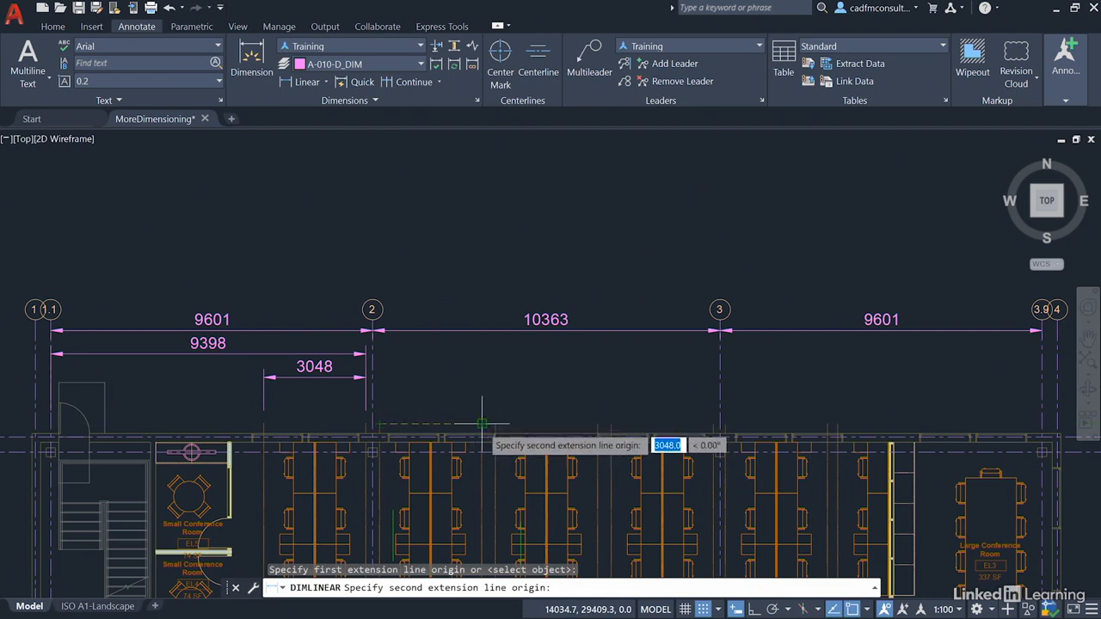
pyautogui.click(482, 435)
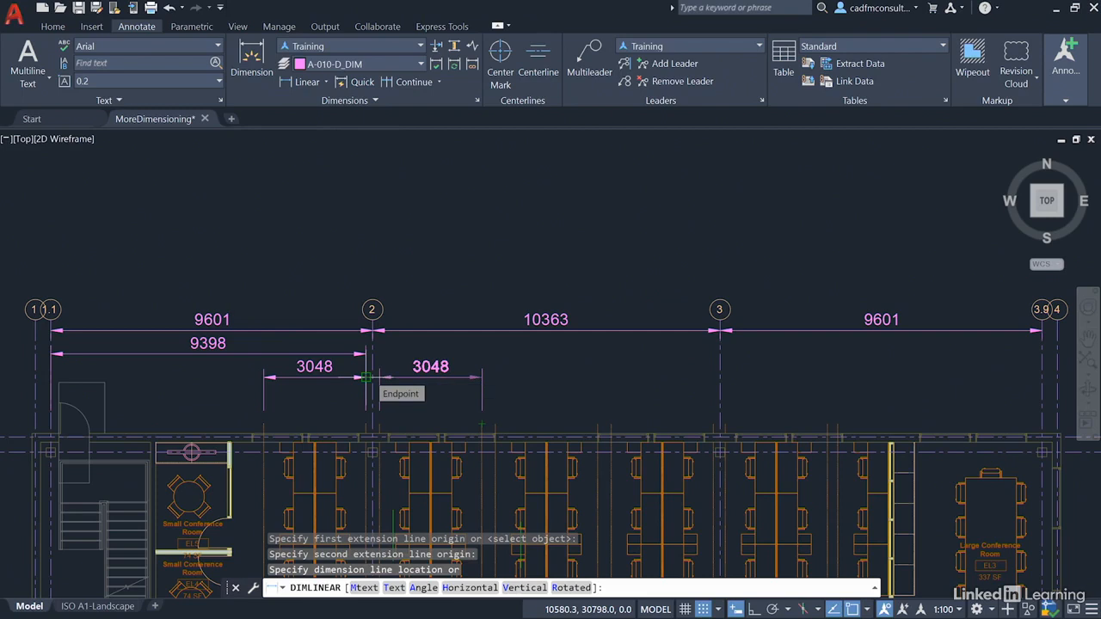
pyautogui.click(368, 377)
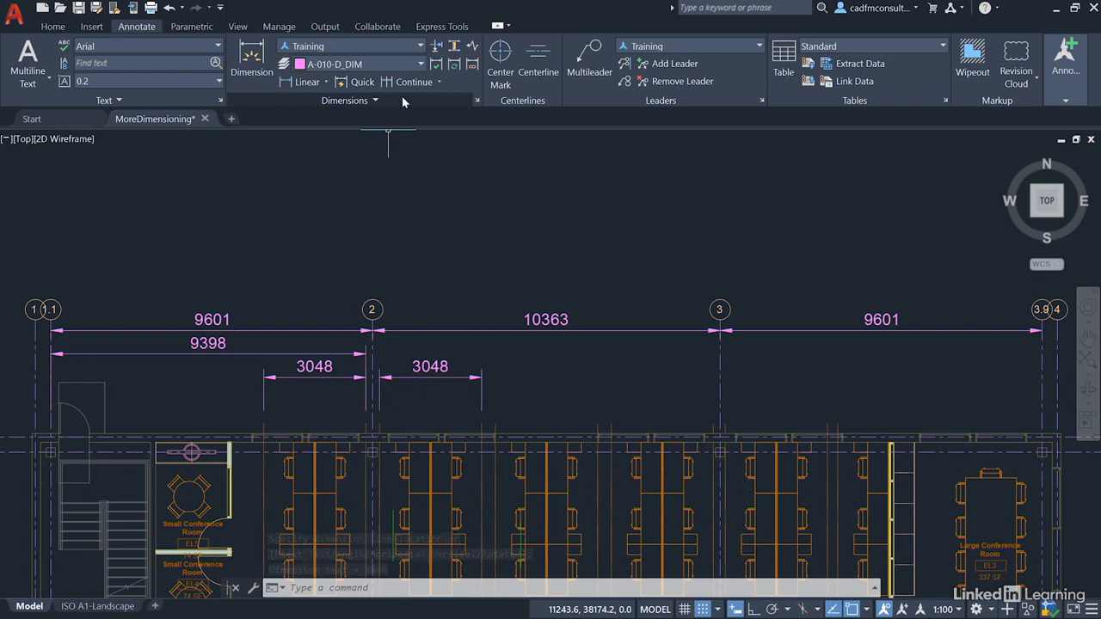
# Add four baseline dimensions from the new bay dimension to the ends of the next four bay lines up to grid 3.
pyautogui.click(439, 83)
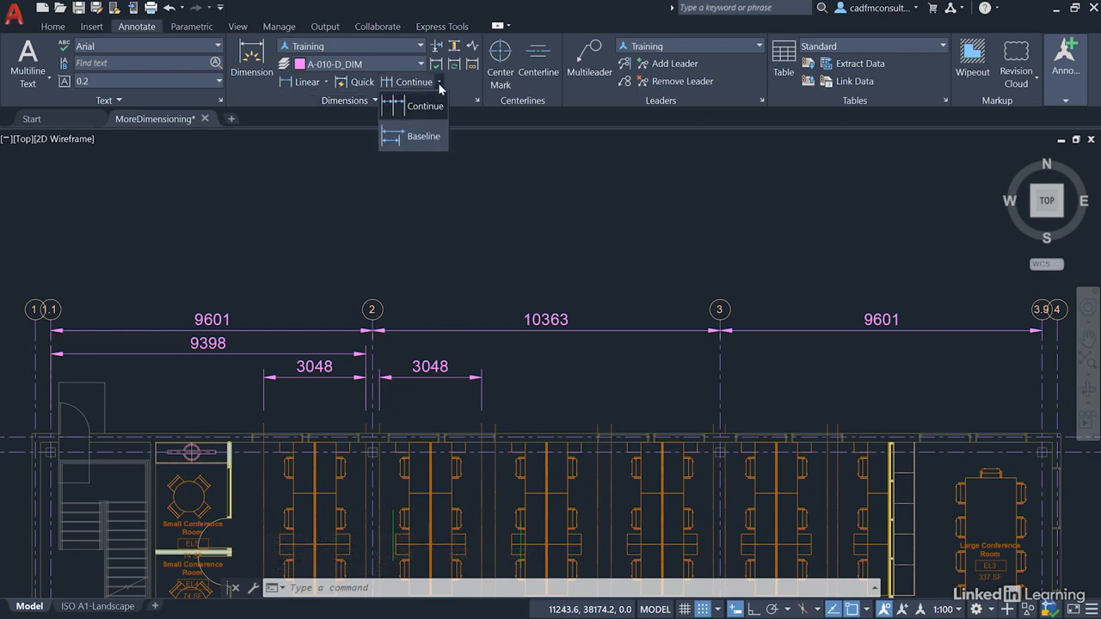
pyautogui.click(424, 136)
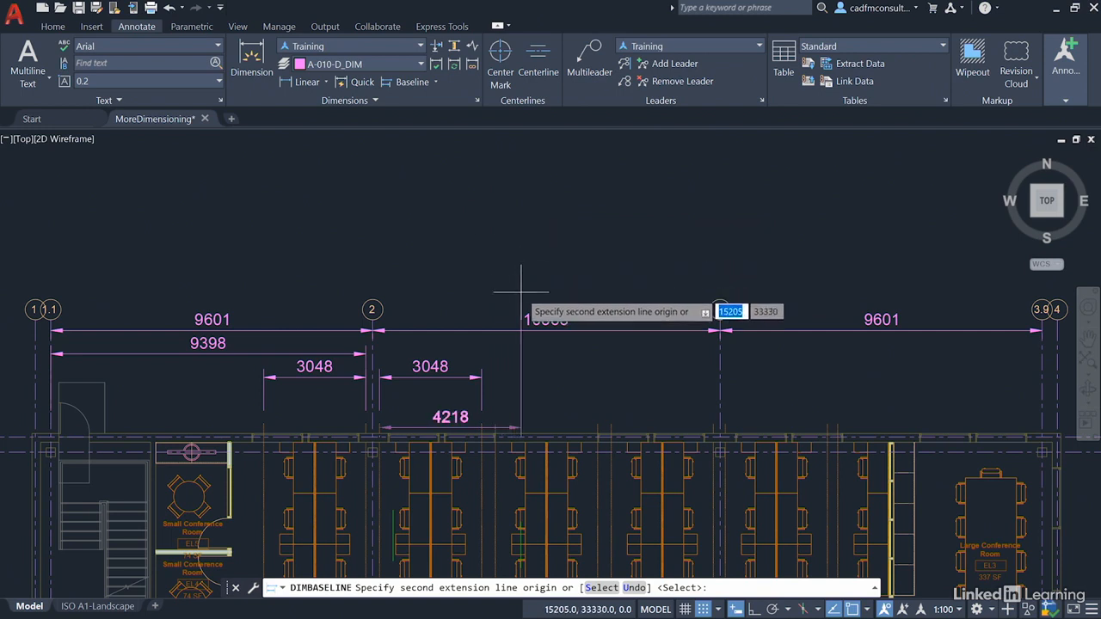
pyautogui.click(496, 423)
pyautogui.click(597, 423)
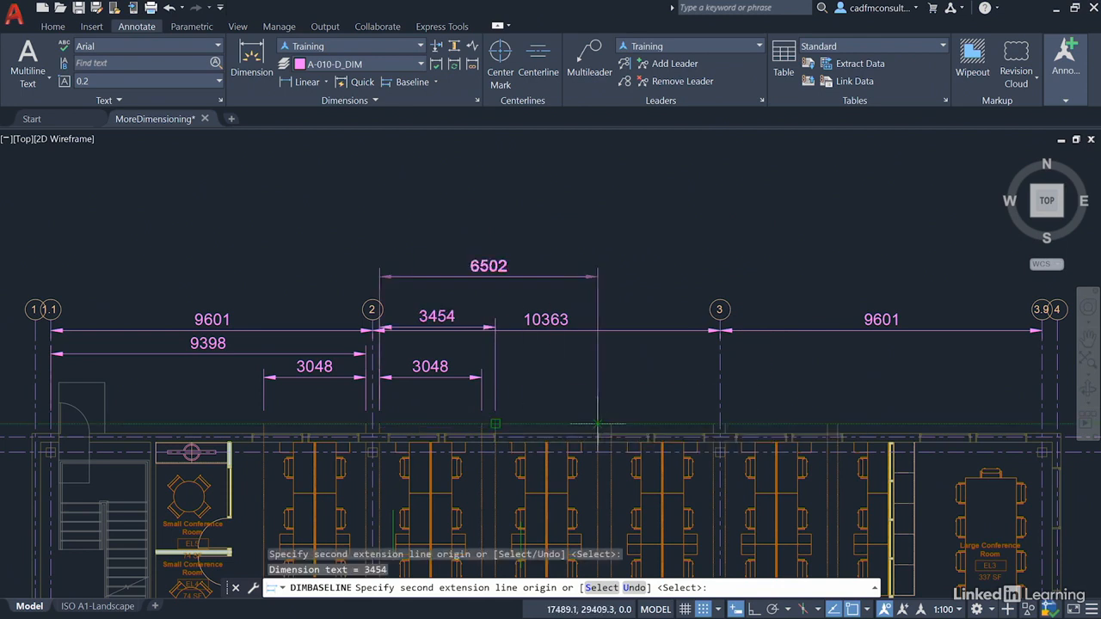
pyautogui.click(611, 423)
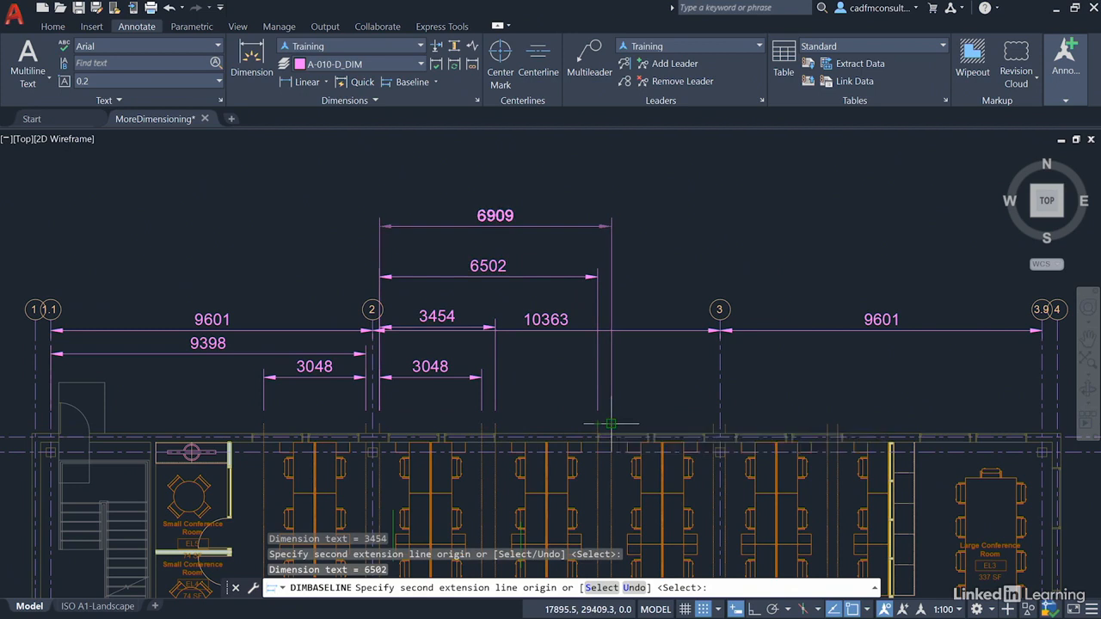
pyautogui.click(713, 423)
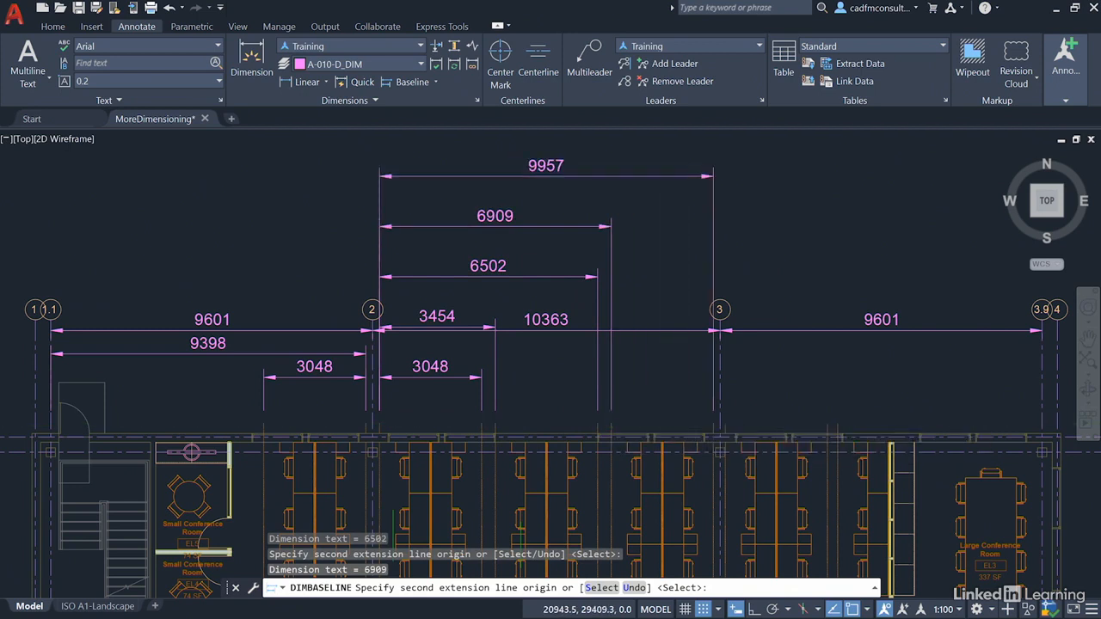
pyautogui.press('Return')
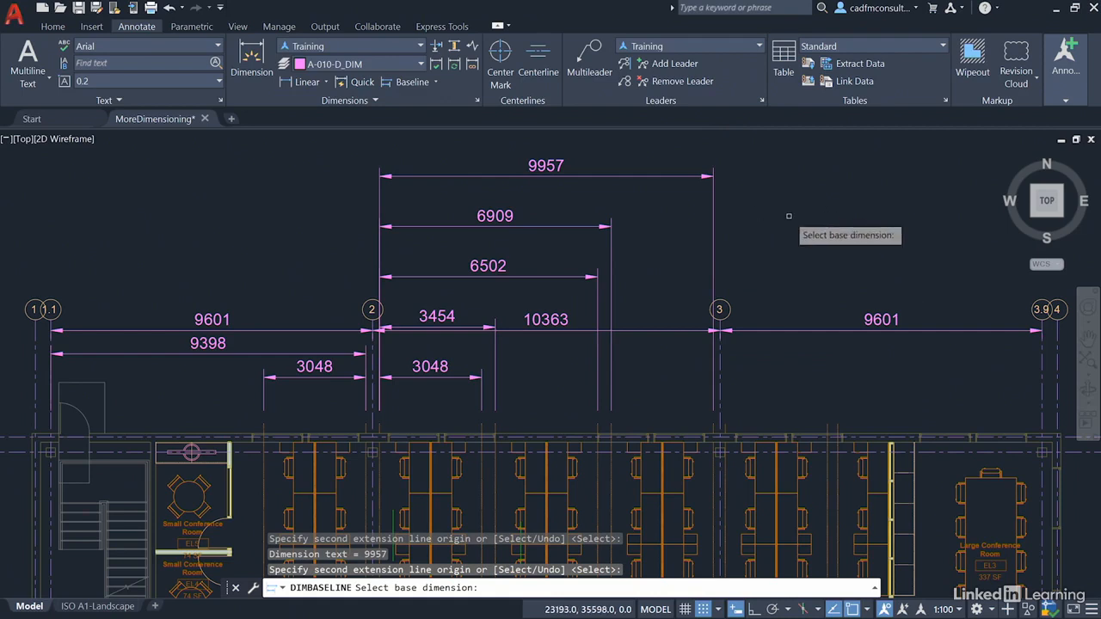
pyautogui.press('Return')
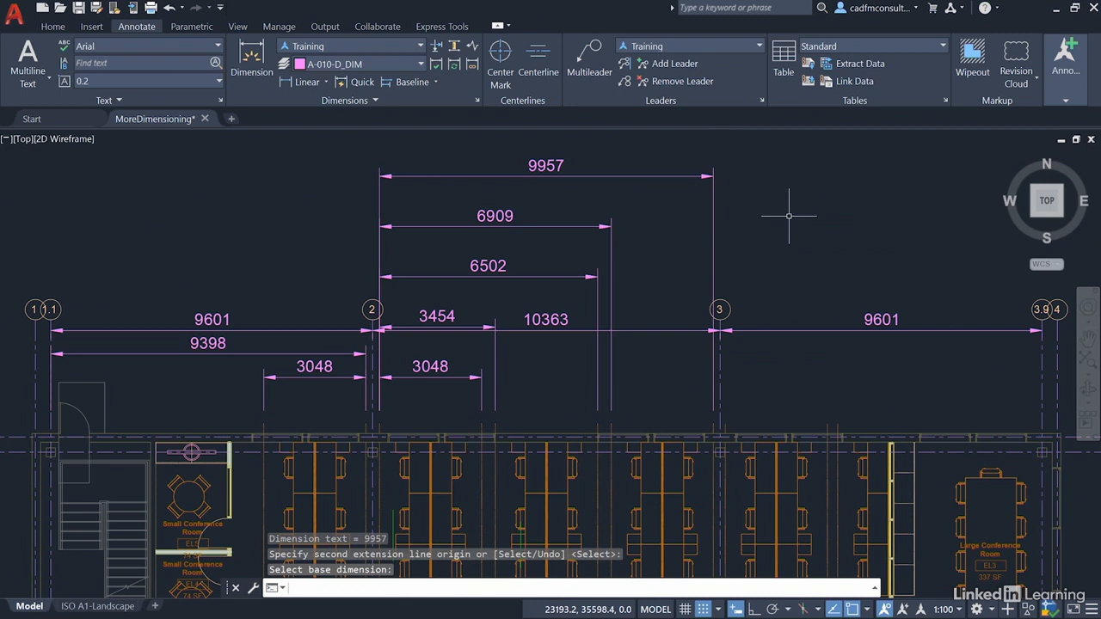
# Delete the dimension between grids 2 and 3, and move both grid bubbles straight up above the stacked baseline dimensions using polar tracking.
pyautogui.click(546, 309)
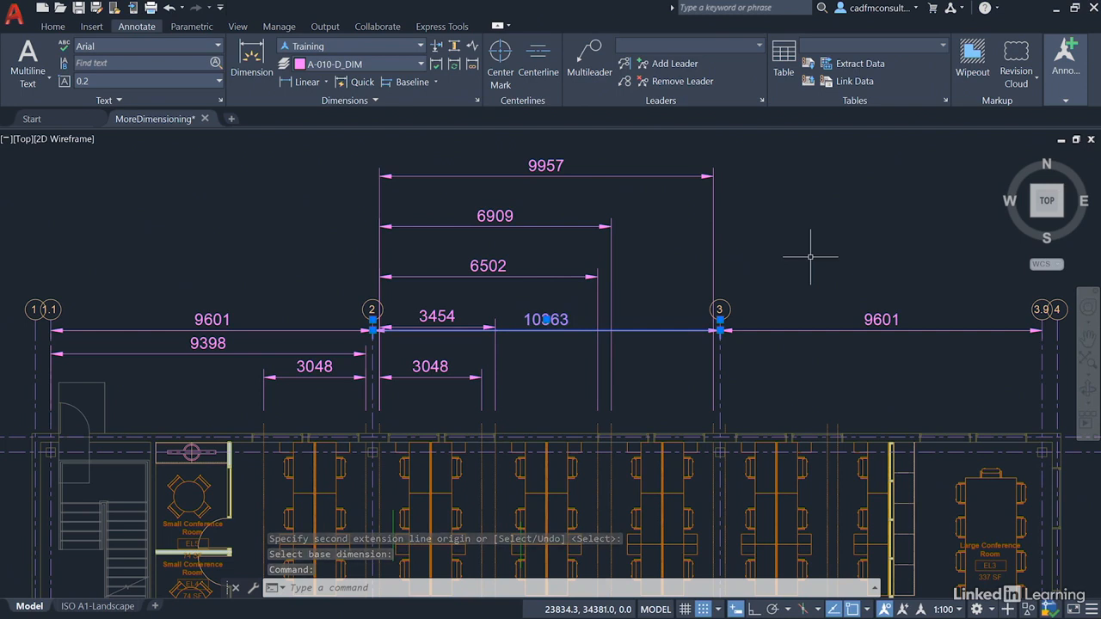
pyautogui.press('Delete')
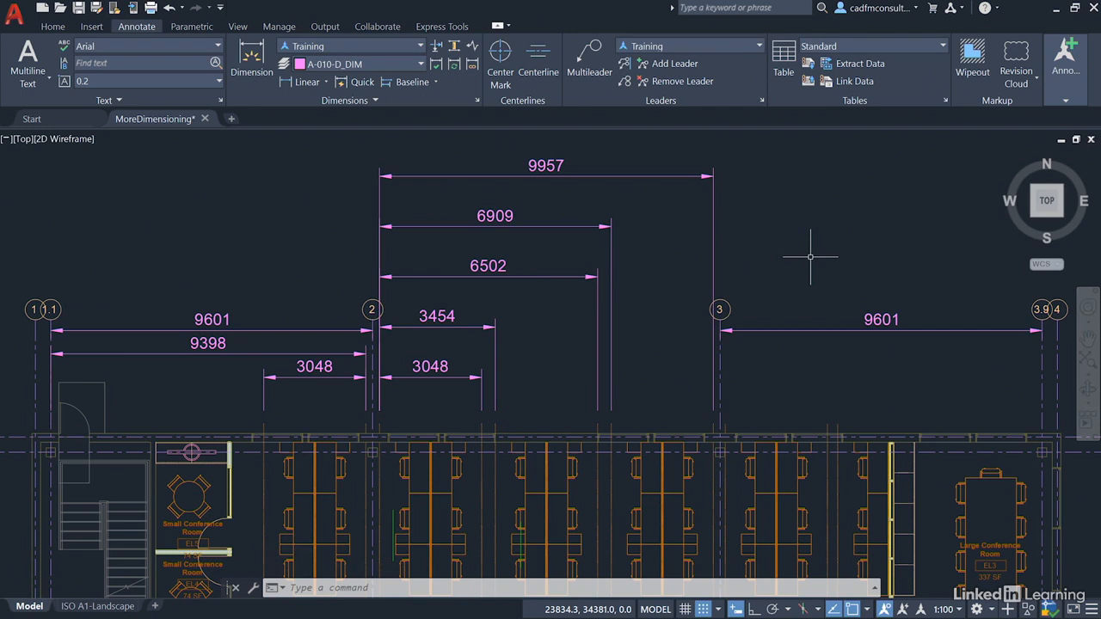
pyautogui.click(372, 309)
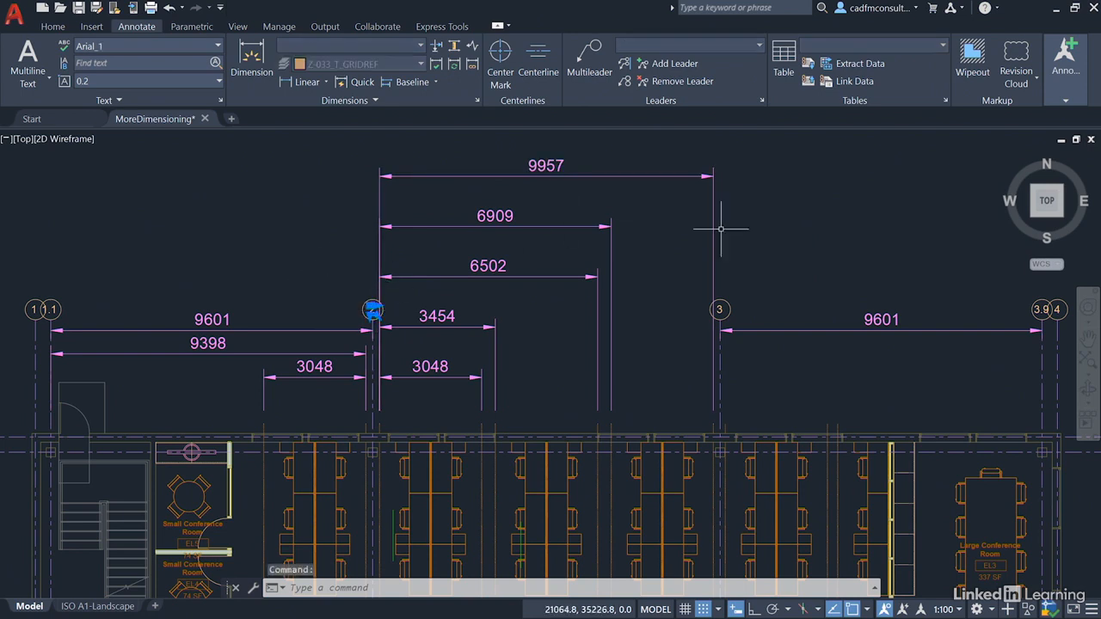
pyautogui.click(720, 310)
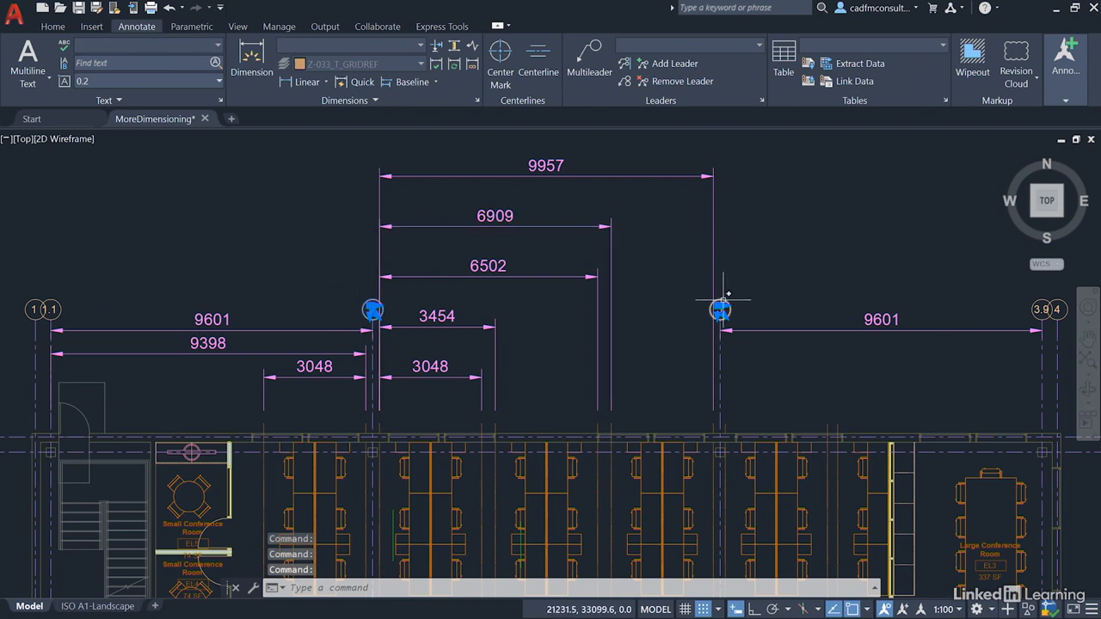
pyautogui.rightClick(786, 207)
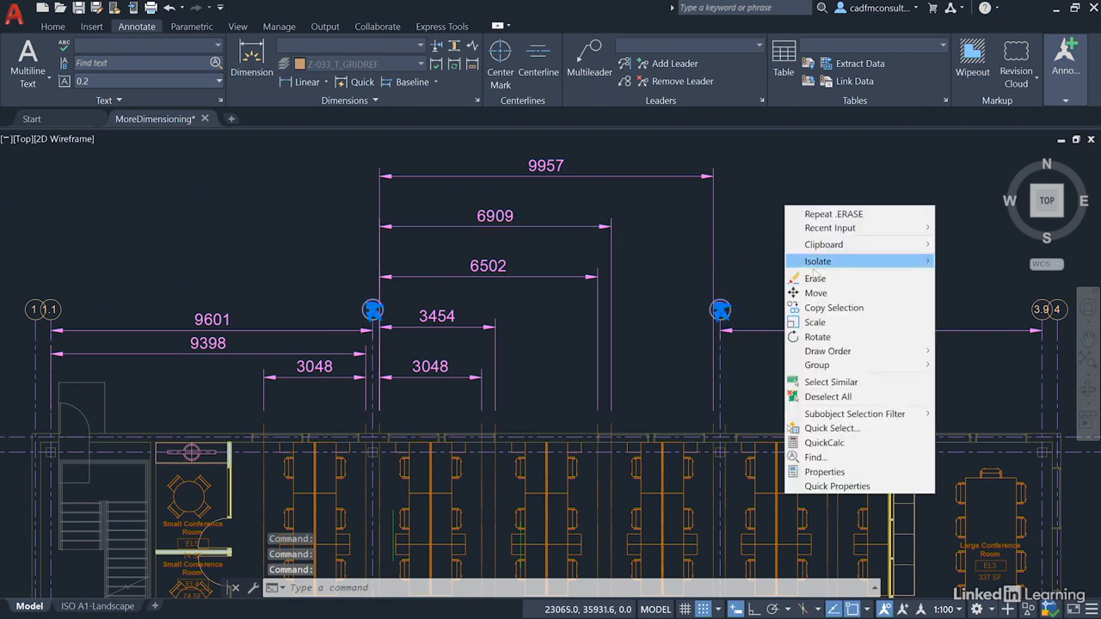
pyautogui.click(817, 293)
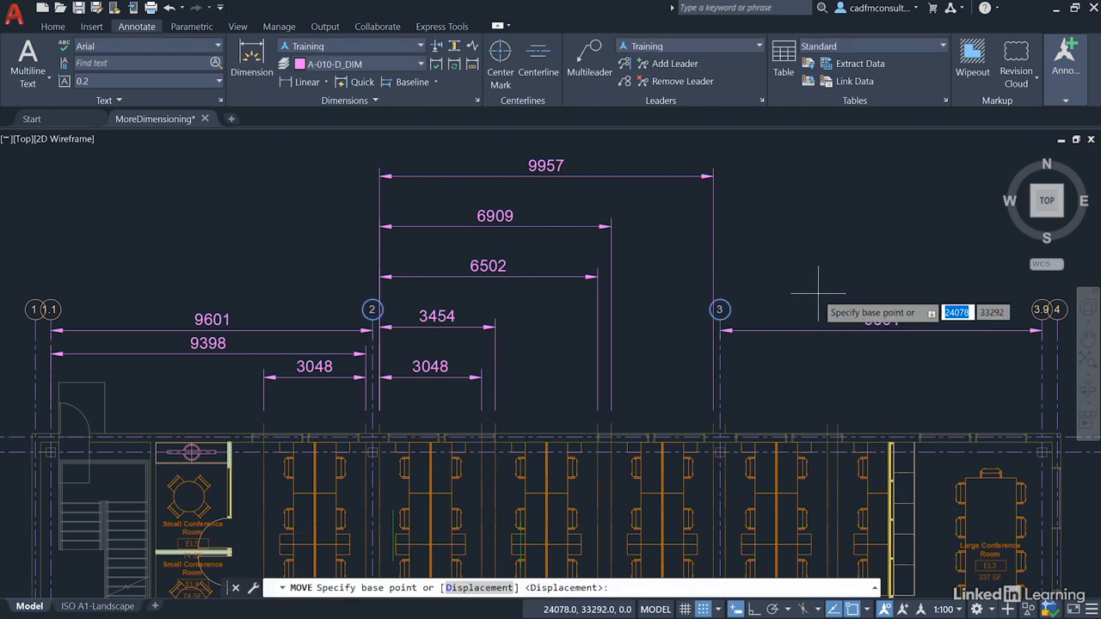
pyautogui.click(719, 315)
pyautogui.scroll(-2, 740, 185)
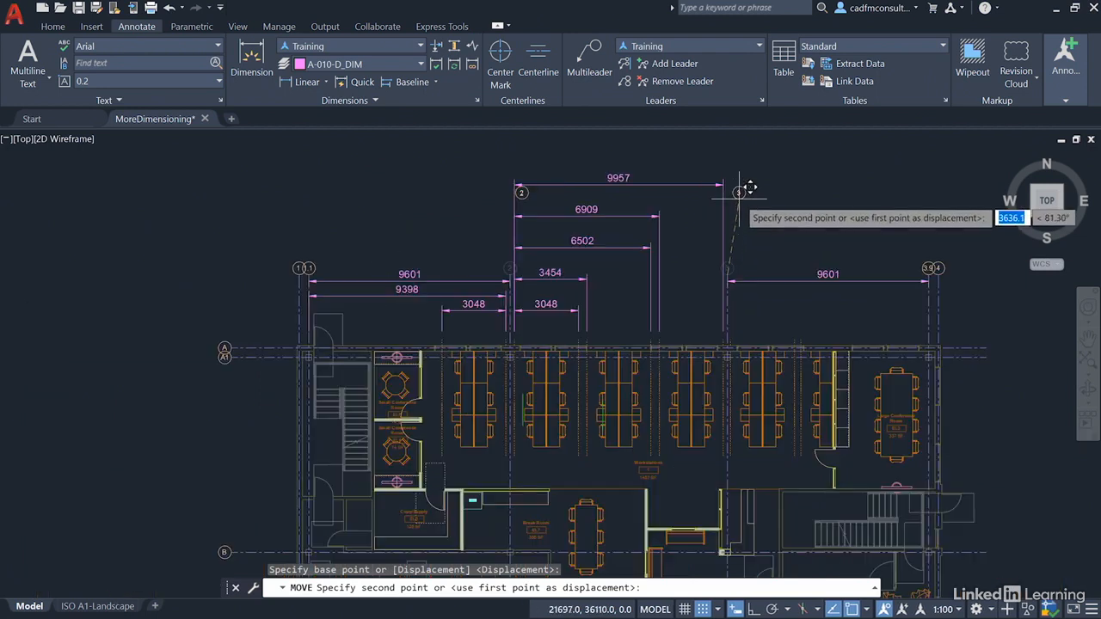
pyautogui.moveTo(705, 196); pyautogui.dragTo(673, 273, button='middle')
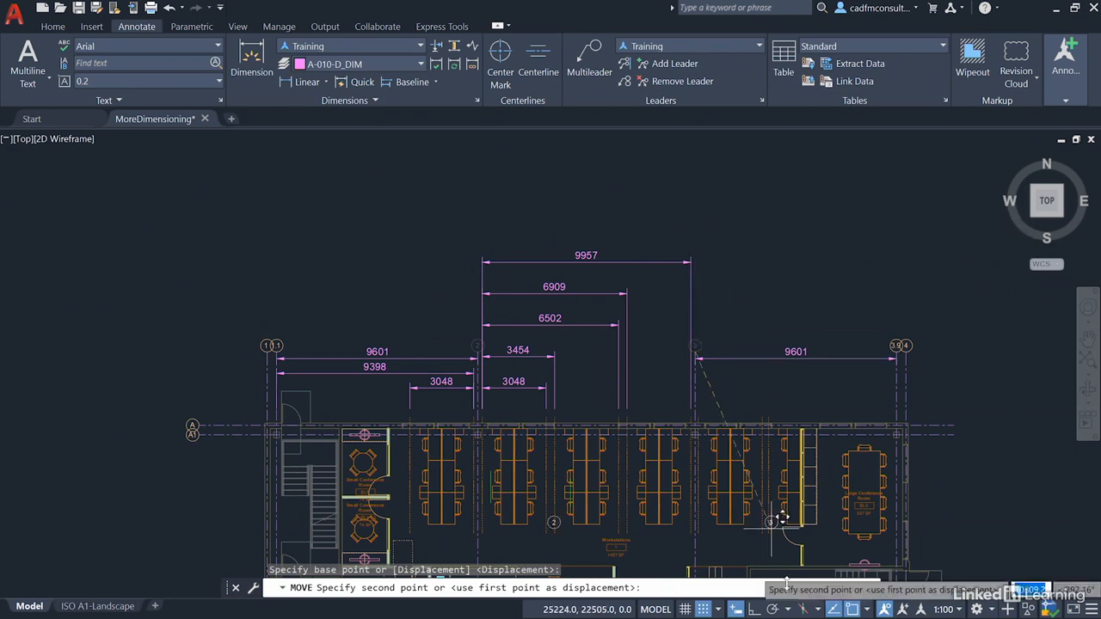
pyautogui.click(773, 610)
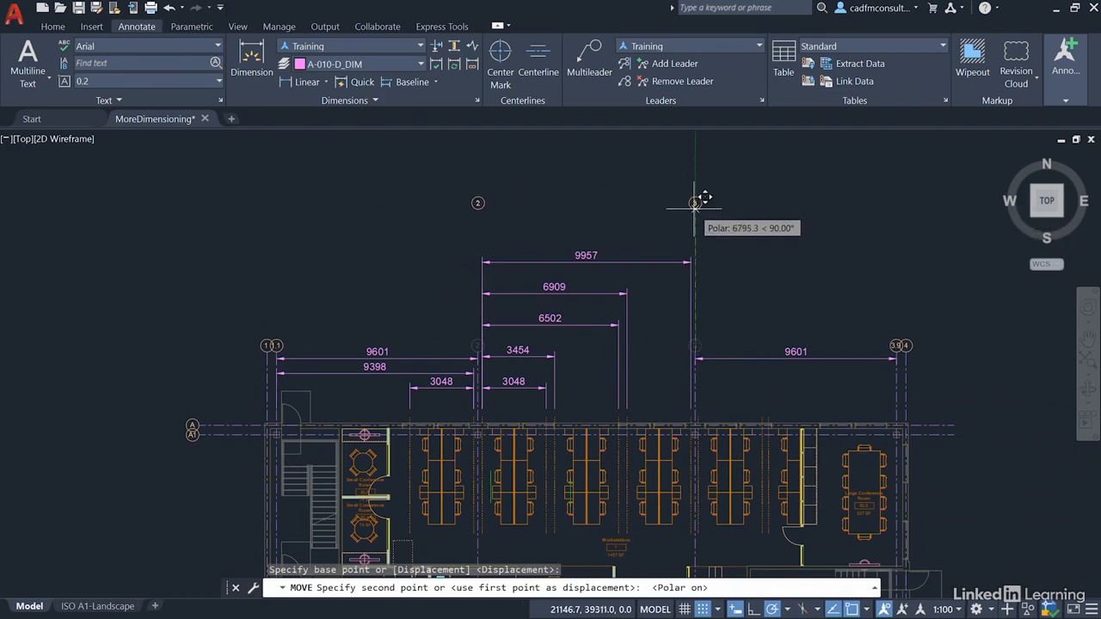
pyautogui.click(695, 199)
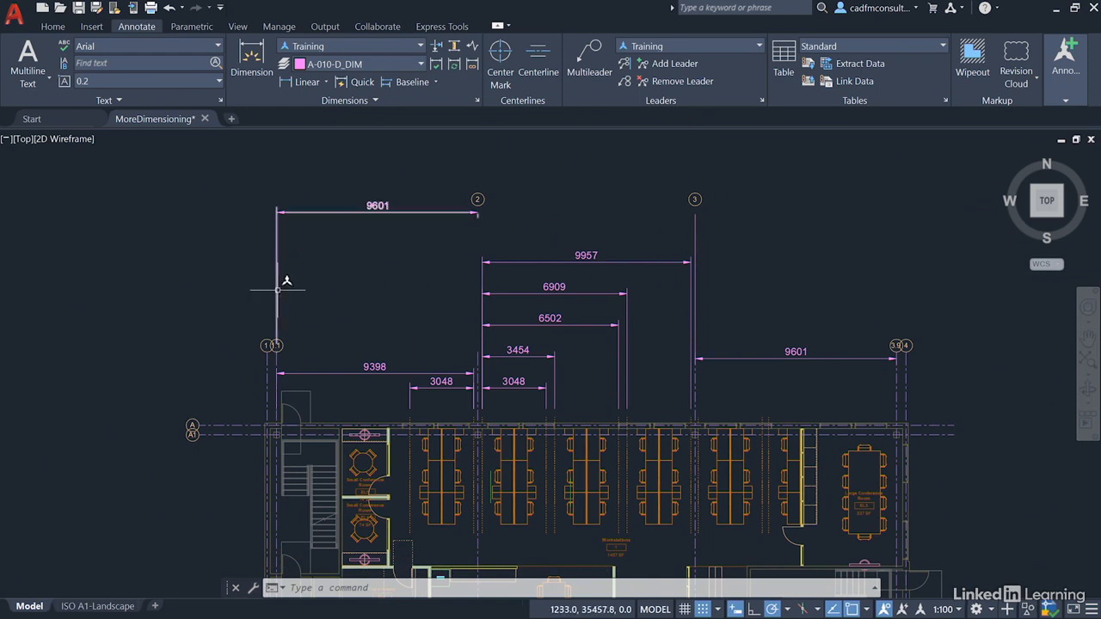
# Delete the two distorted grid dimensions, from grid 1.1 to 2 and from grid 3 to 3.9.
pyautogui.click(416, 213)
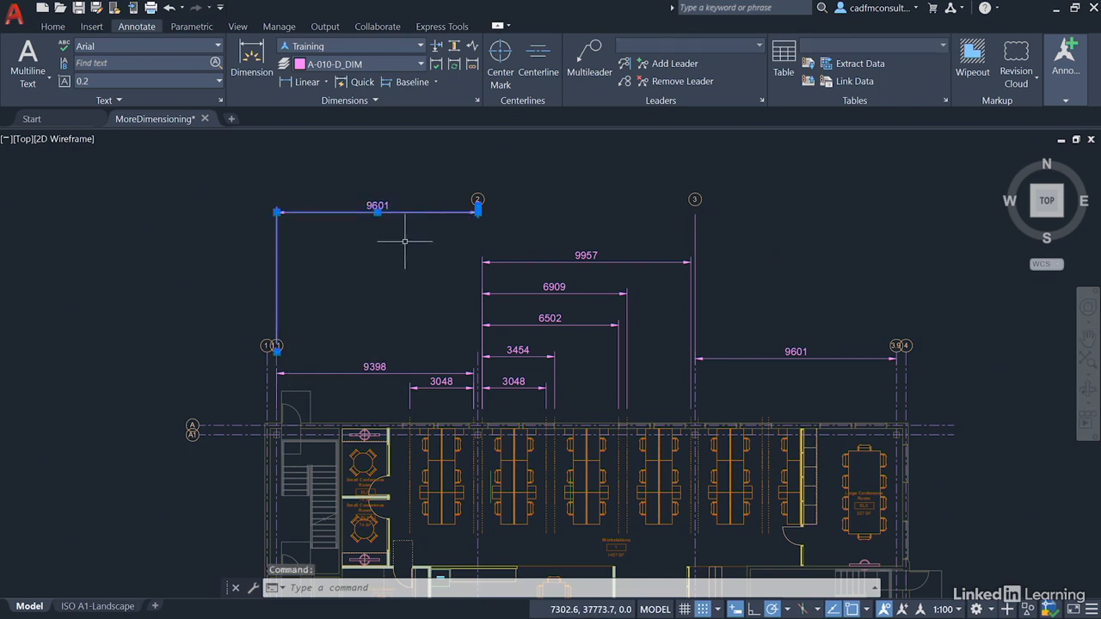
pyautogui.press('Delete')
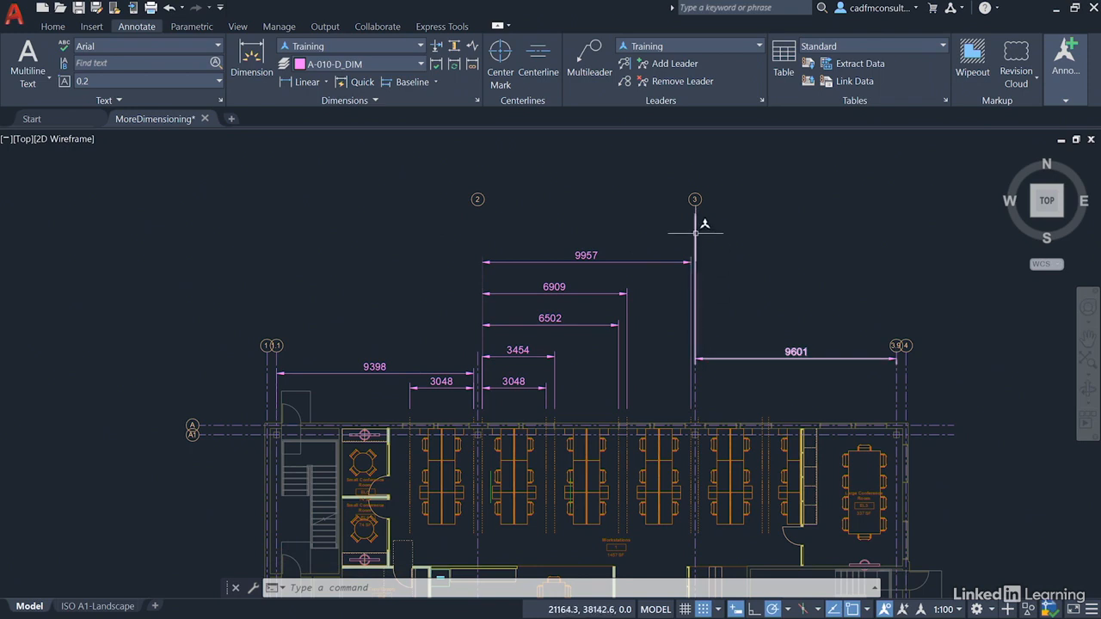
pyautogui.click(801, 349)
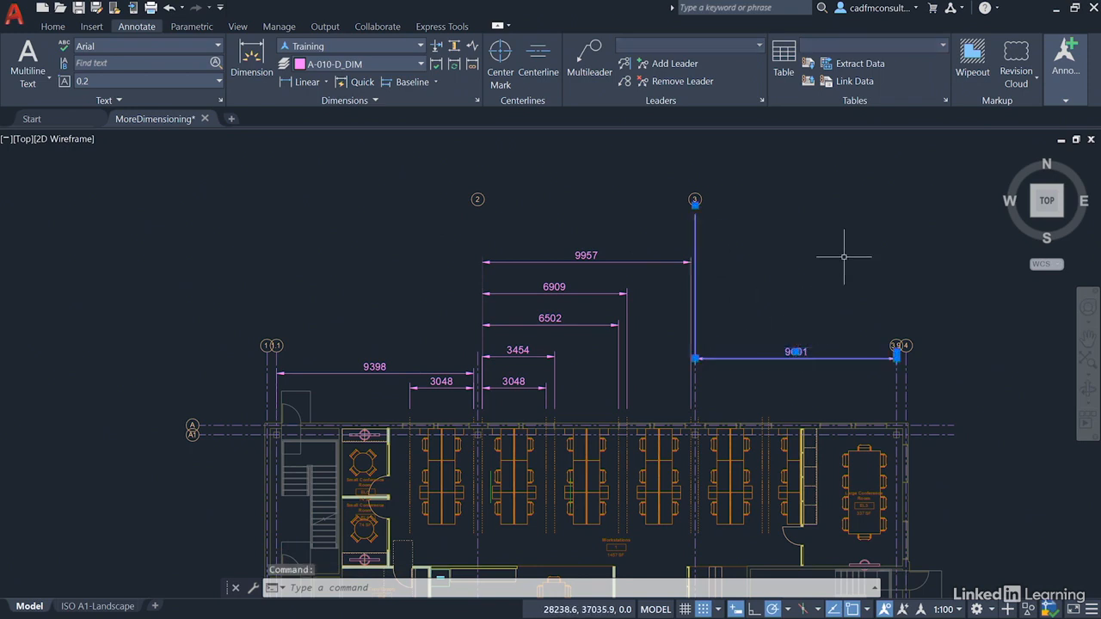
pyautogui.press('Delete')
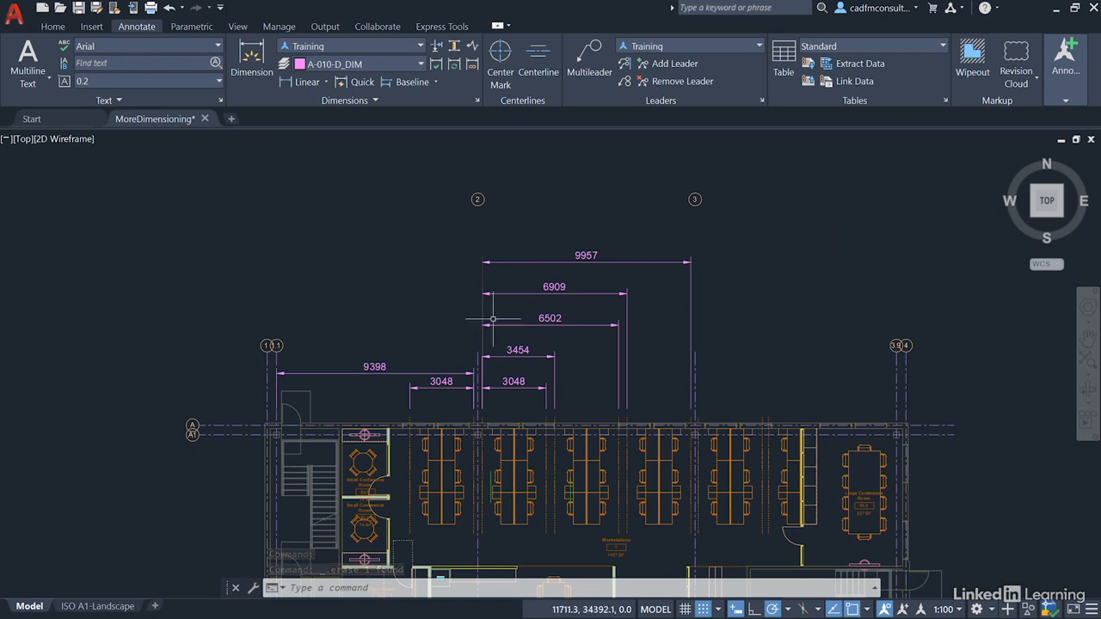
# Stretch the upper ends of grid lines 2 and 3 straight up to meet their raised grid bubbles.
pyautogui.click(477, 354)
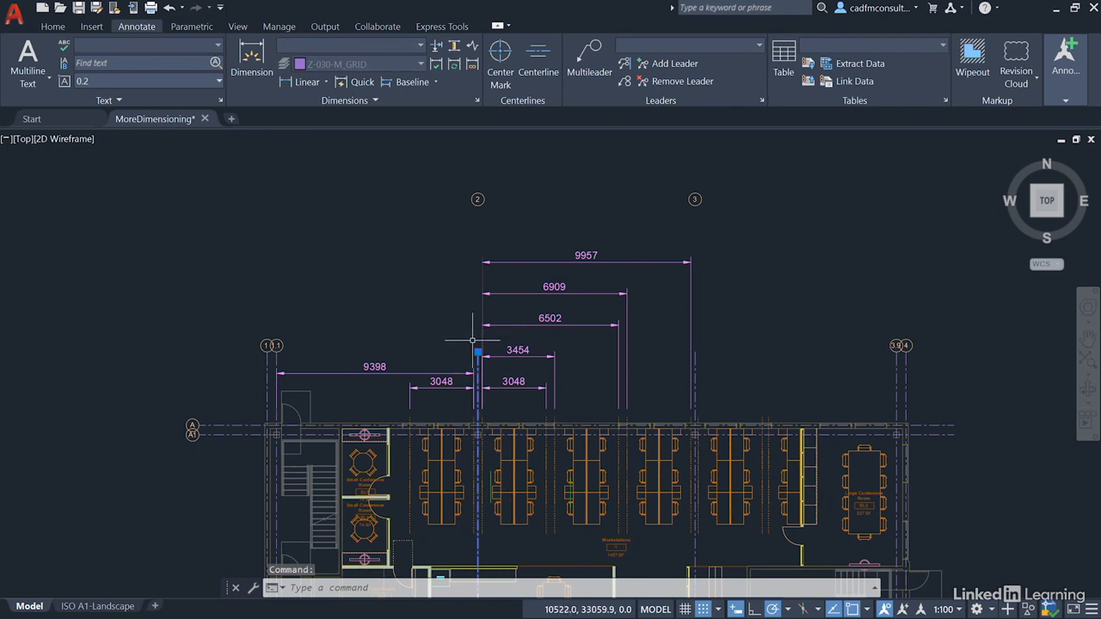
pyautogui.click(478, 352)
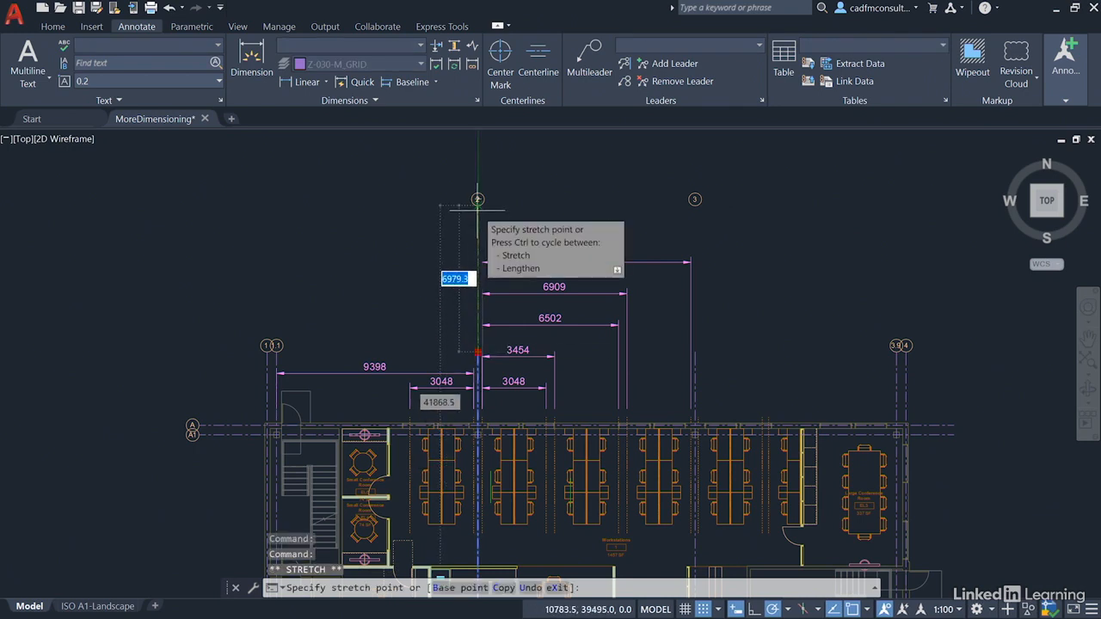
pyautogui.click(477, 200)
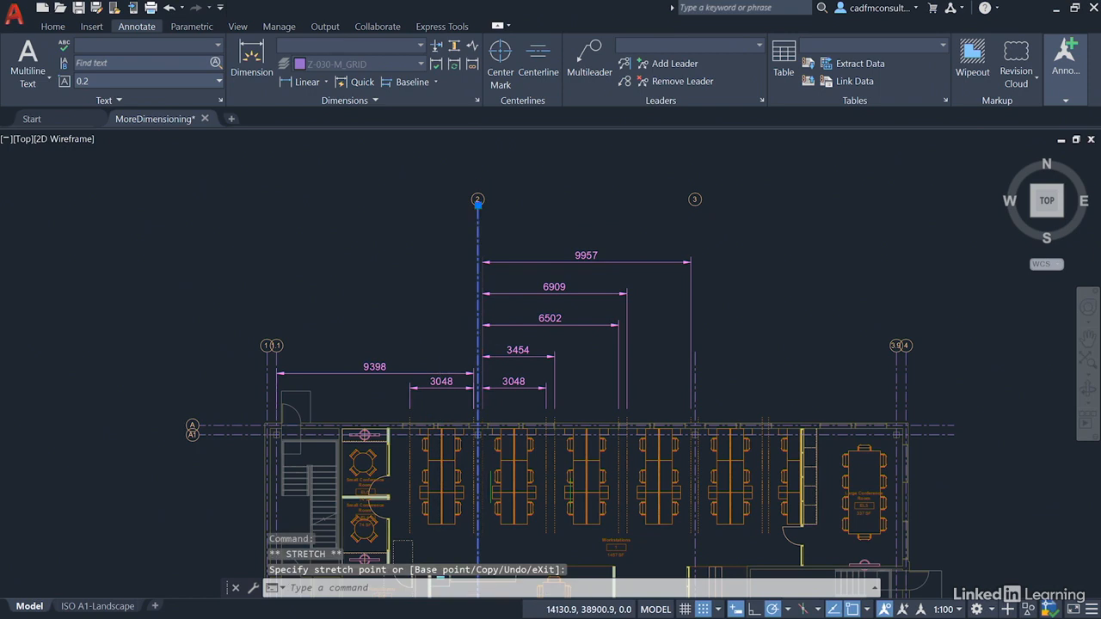
pyautogui.press('Escape')
pyautogui.press('Escape')
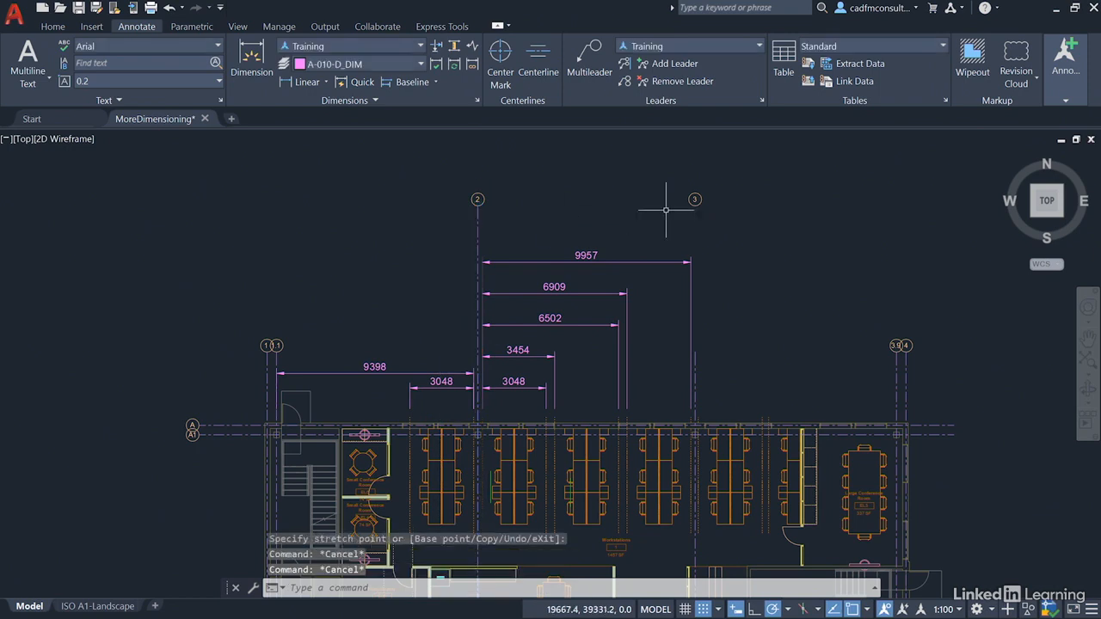
pyautogui.click(695, 361)
pyautogui.click(695, 352)
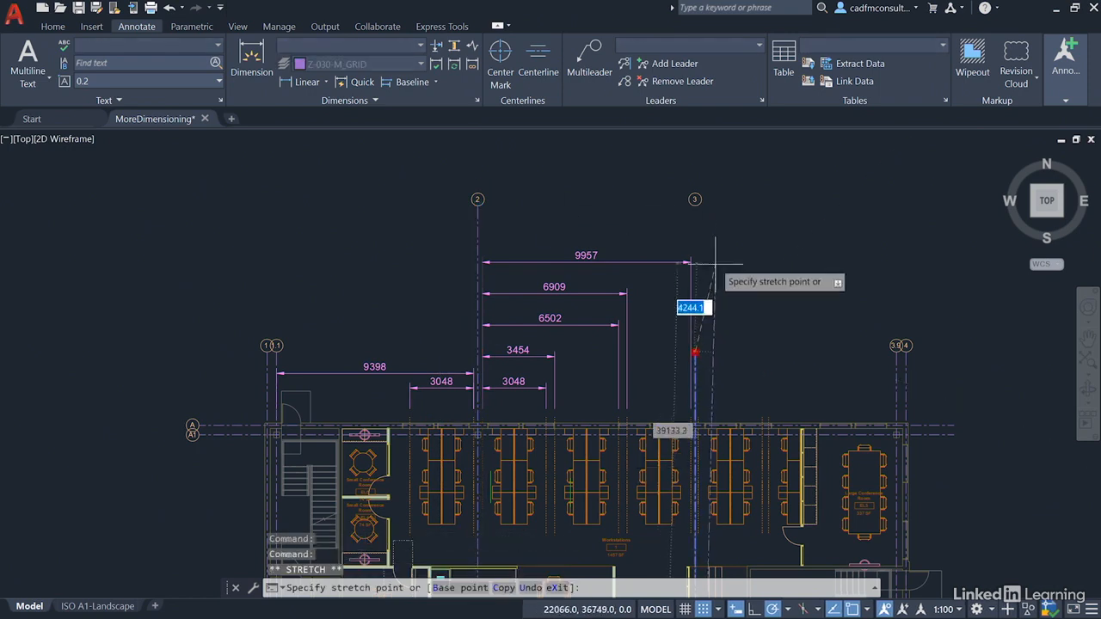
pyautogui.click(695, 200)
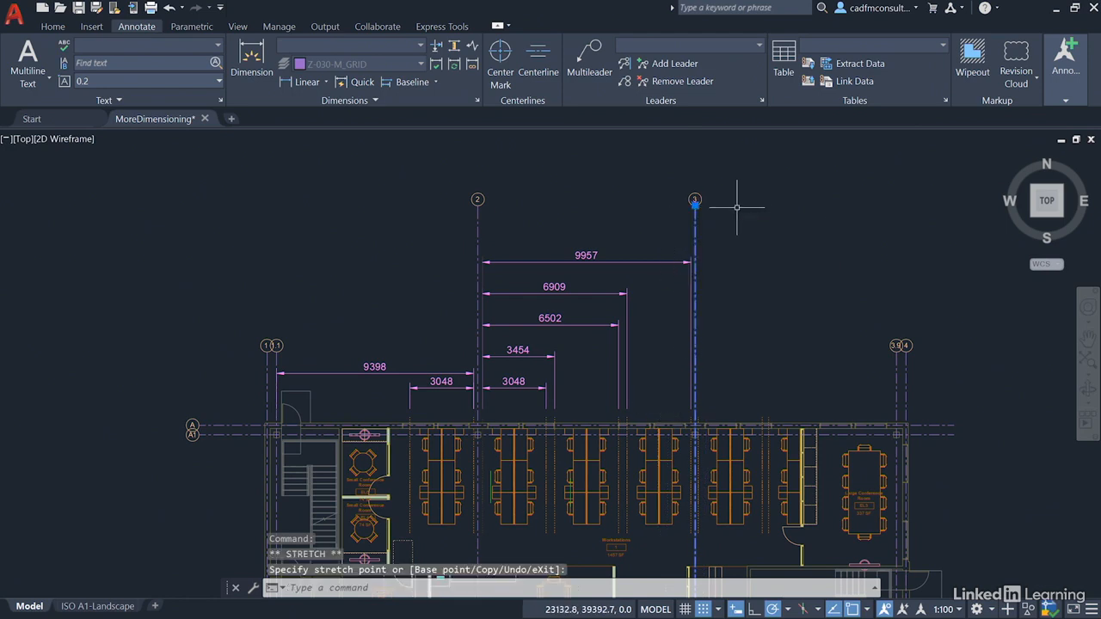
pyautogui.press('Escape')
pyautogui.press('Escape')
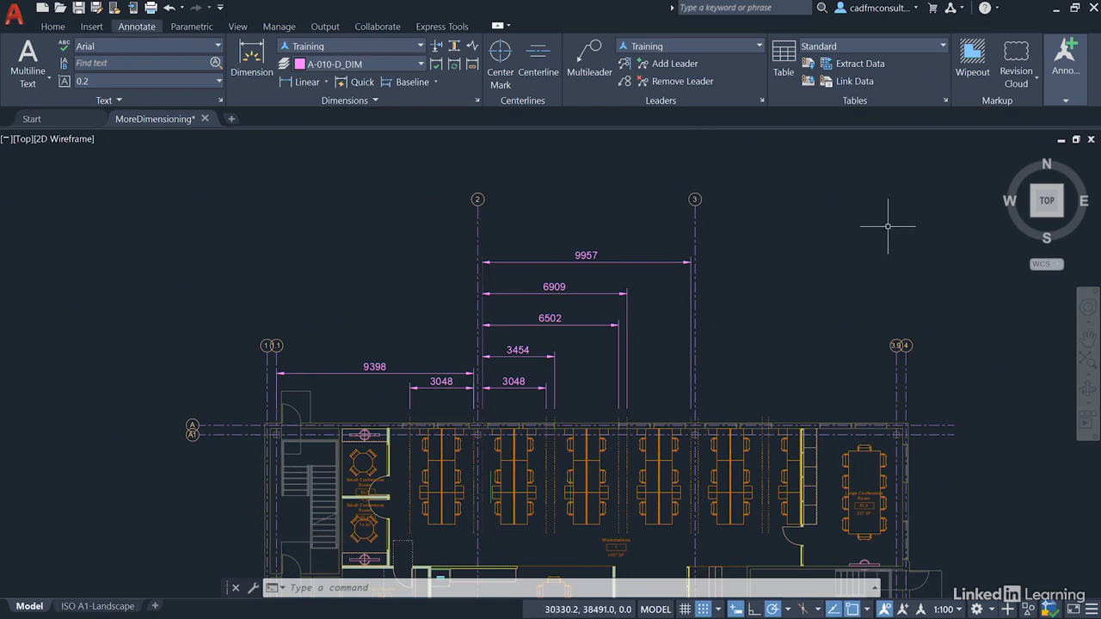
# Add a linear dimension between the tops of grid lines 2 and 3, placed just above the stacked baseline dimensions.
pyautogui.click(326, 82)
pyautogui.click(318, 106)
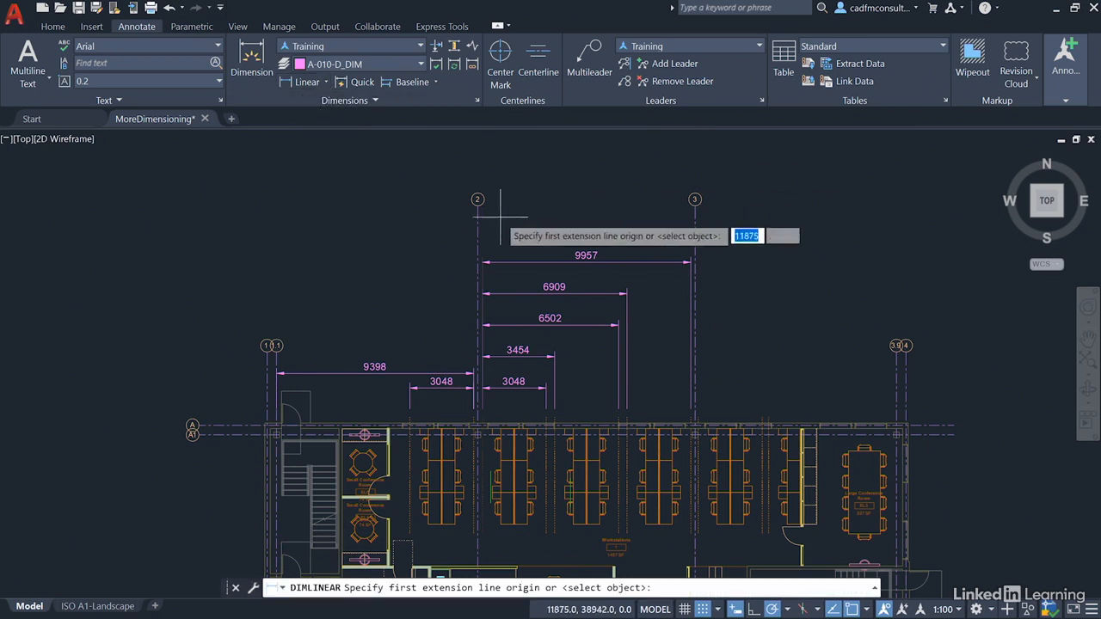
pyautogui.click(478, 200)
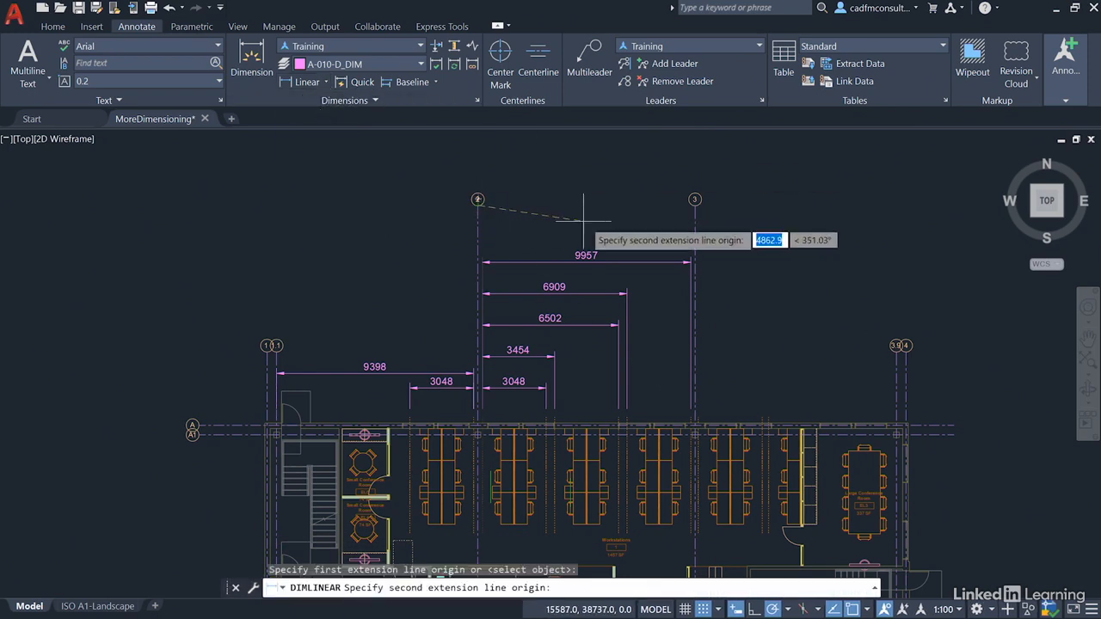
pyautogui.click(695, 199)
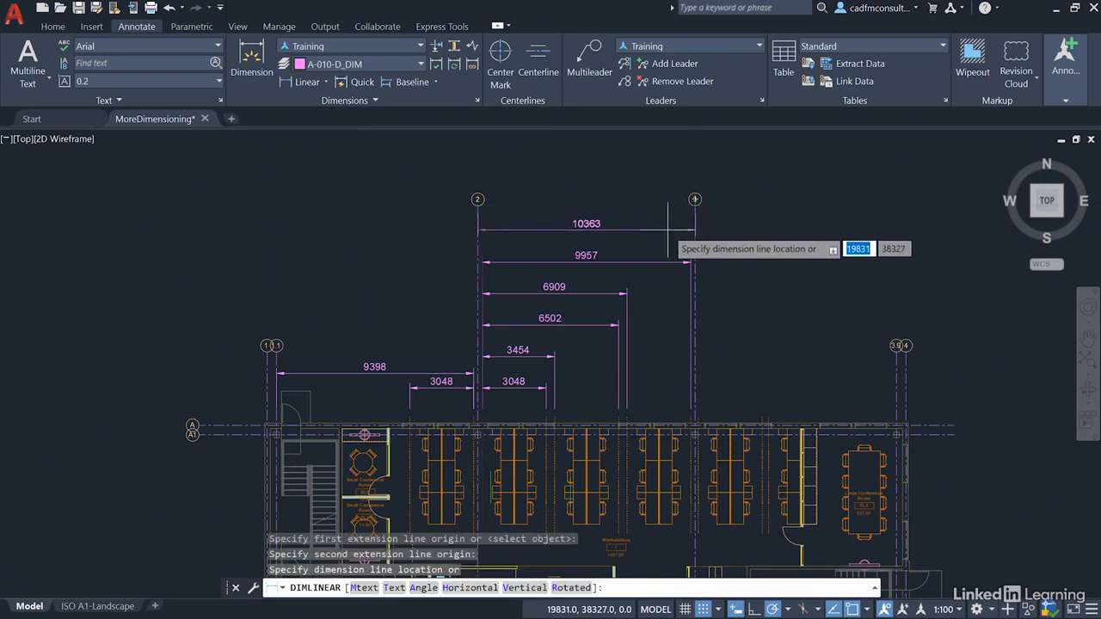
pyautogui.click(668, 230)
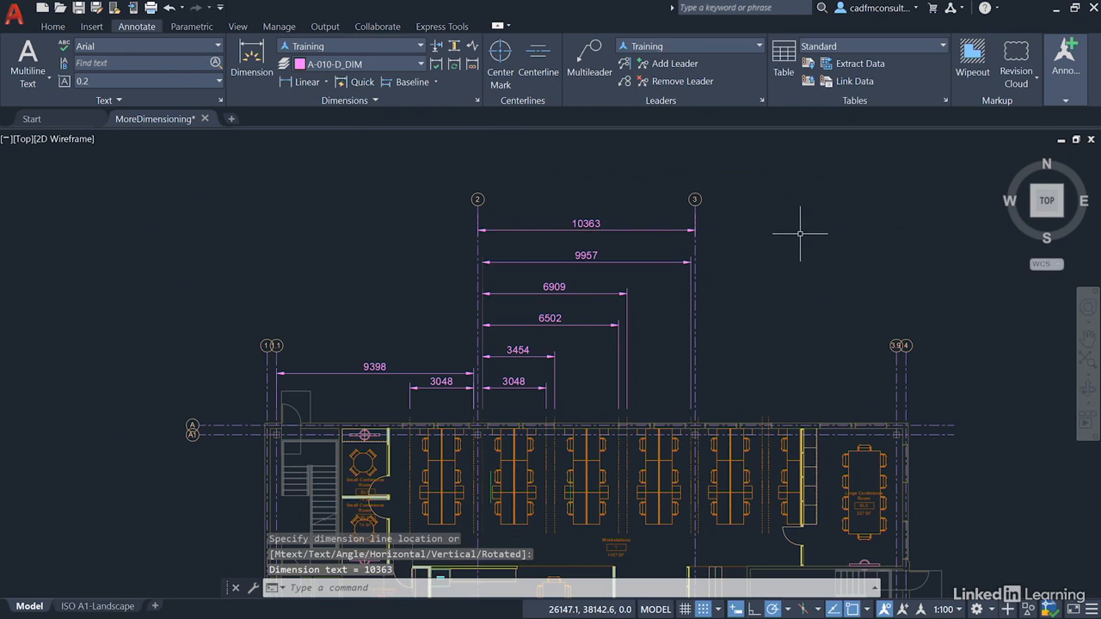